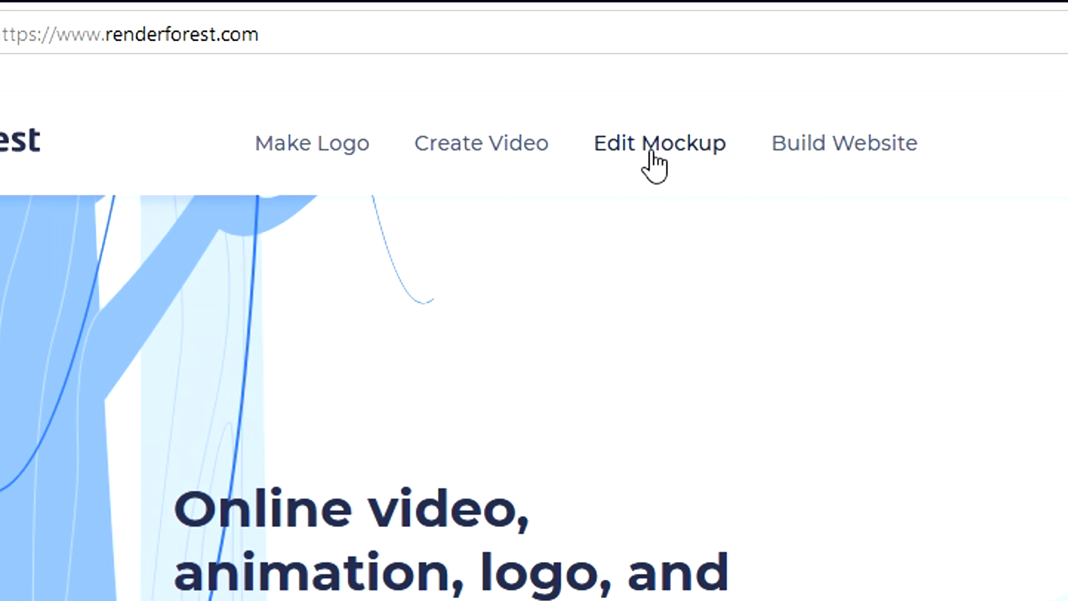
- Open the video templates and show the Intros and Logos category
click(499, 158)
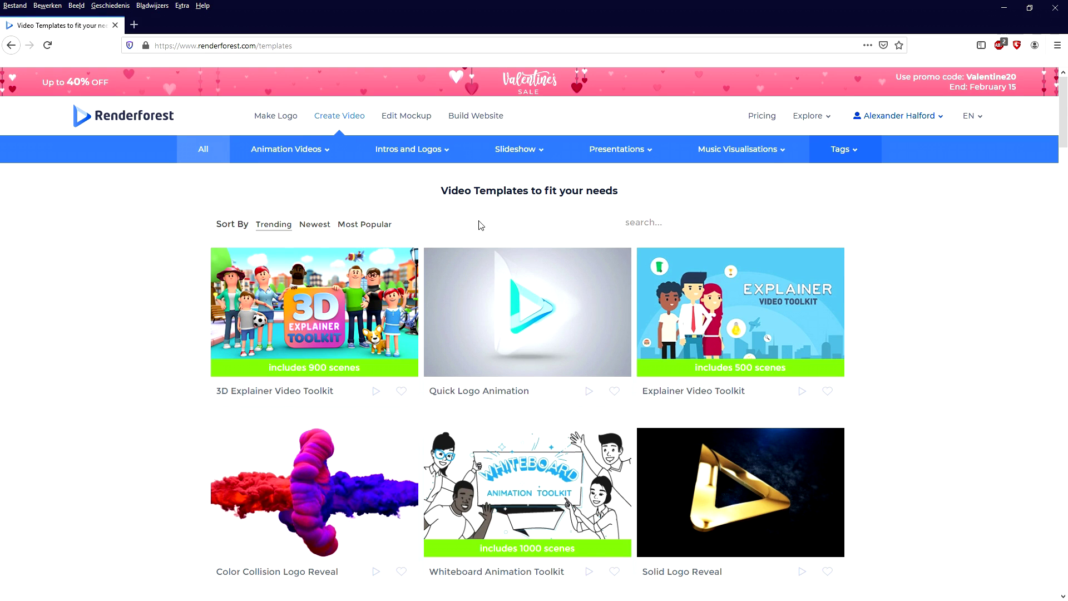
mouse_move(295, 160)
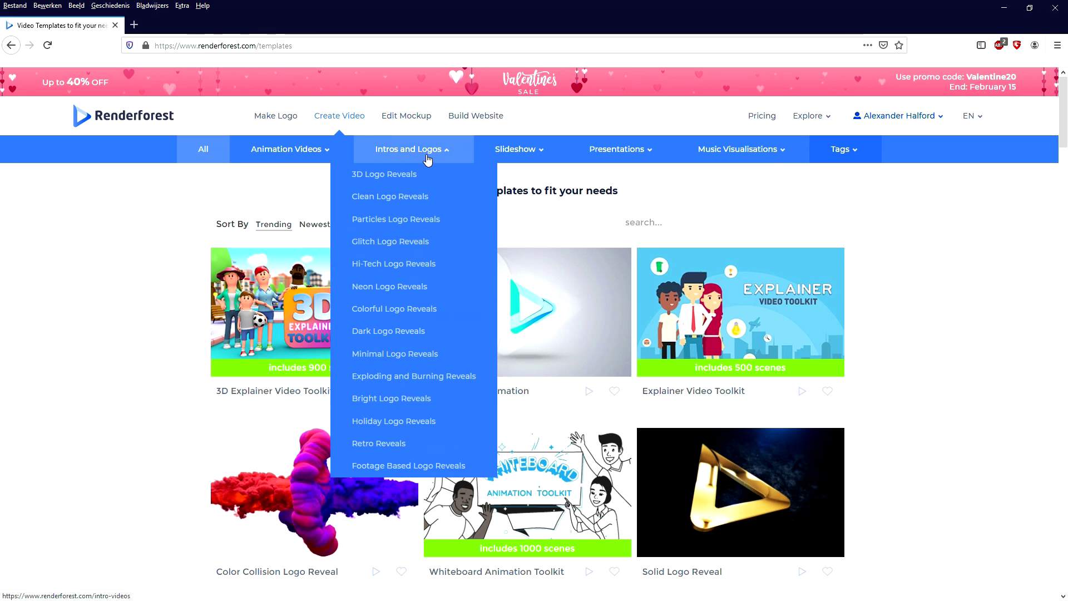
mouse_move(1006, 35)
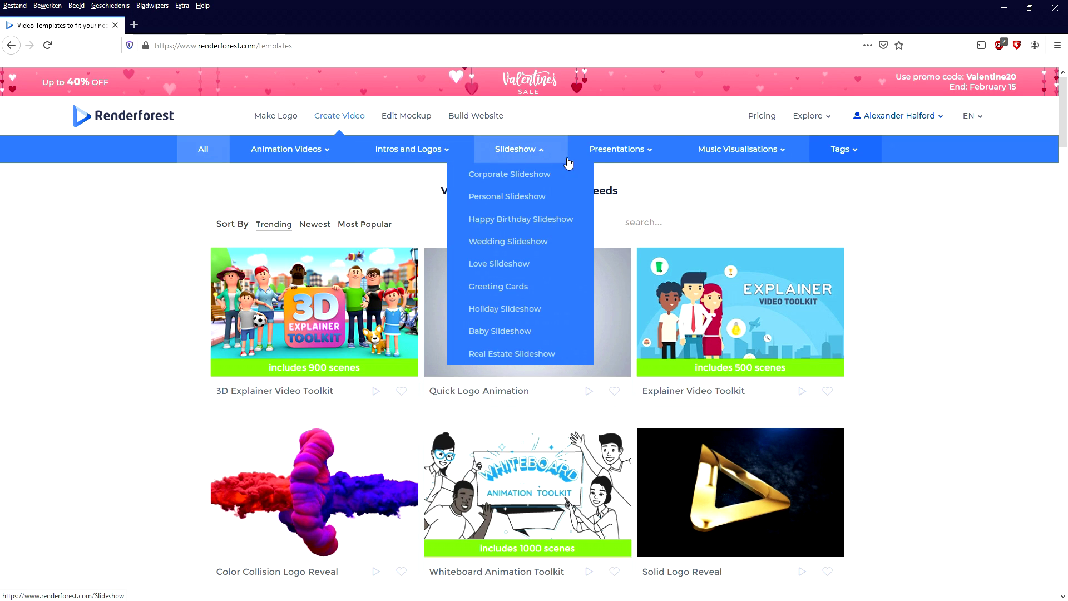
mouse_move(730, 156)
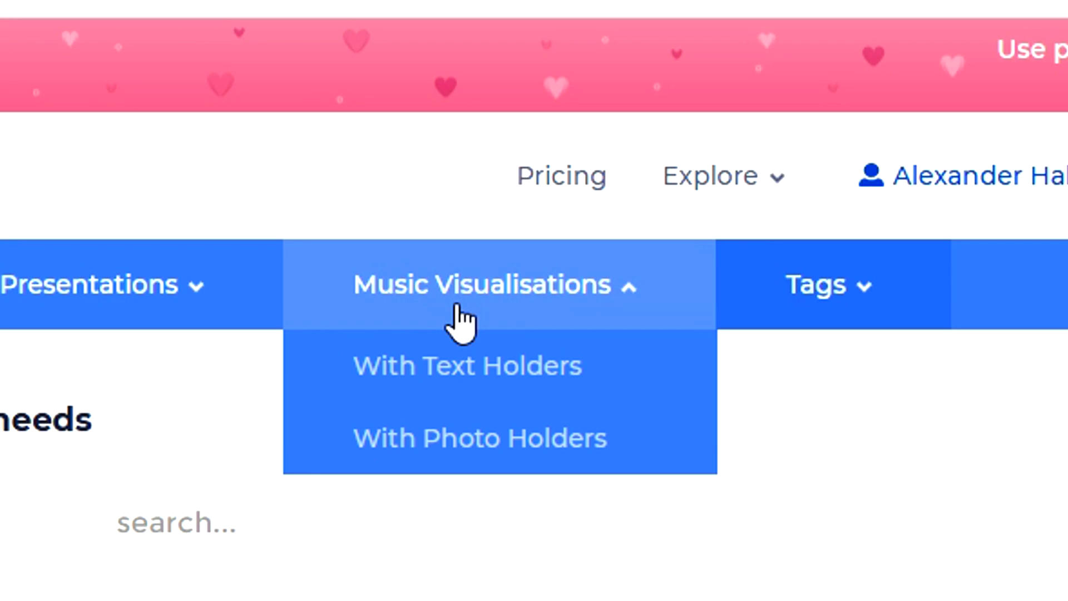
mouse_move(409, 149)
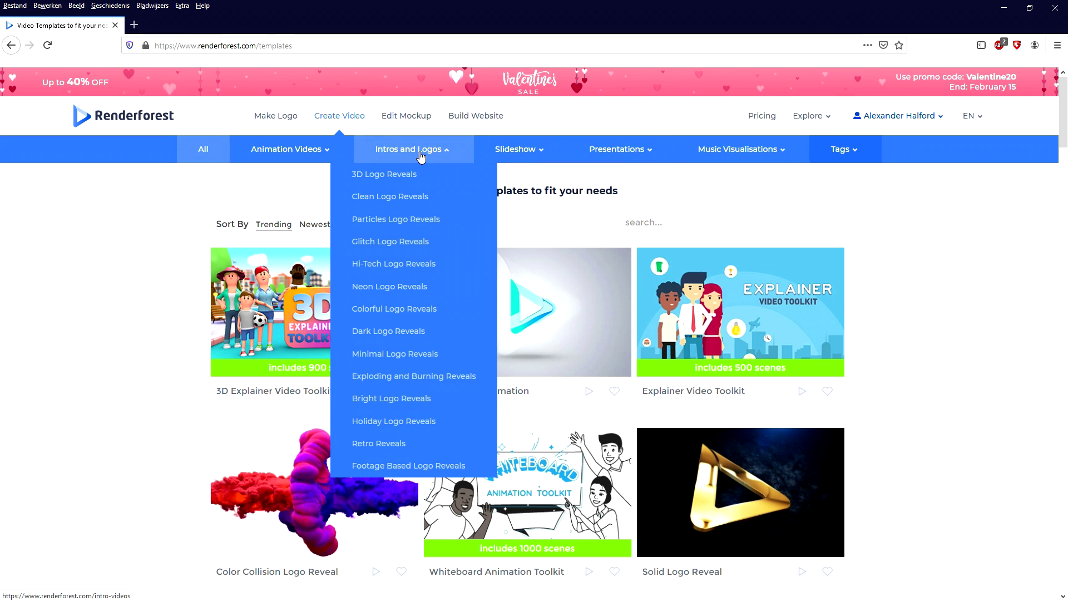
click(421, 146)
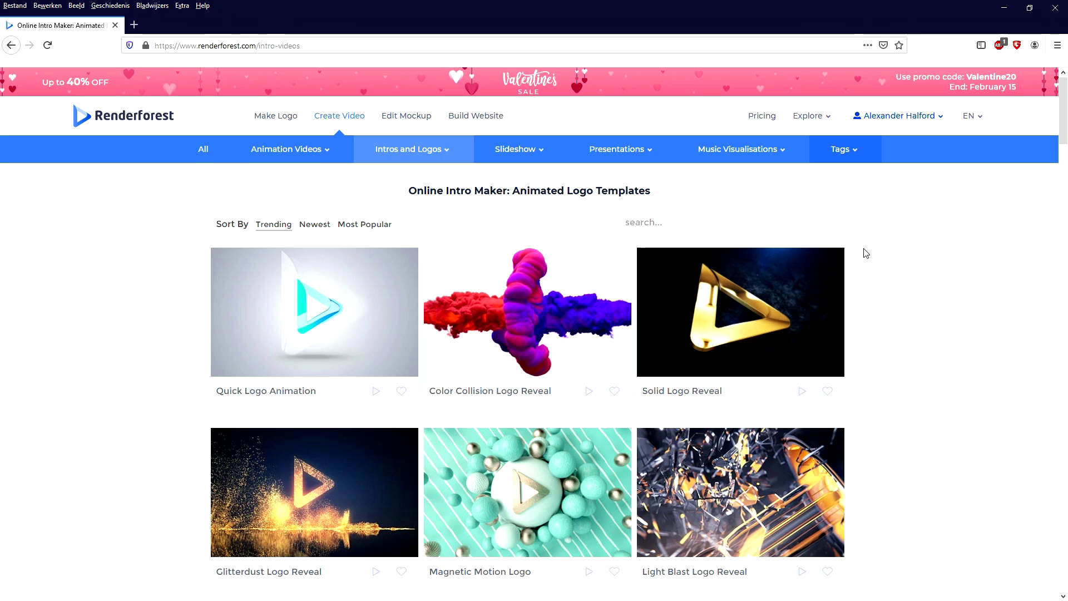
- Browse the animated logo templates and open the Glitch Interference Logo template
scroll(866, 253, down, 4)
scroll(866, 253, down, 3)
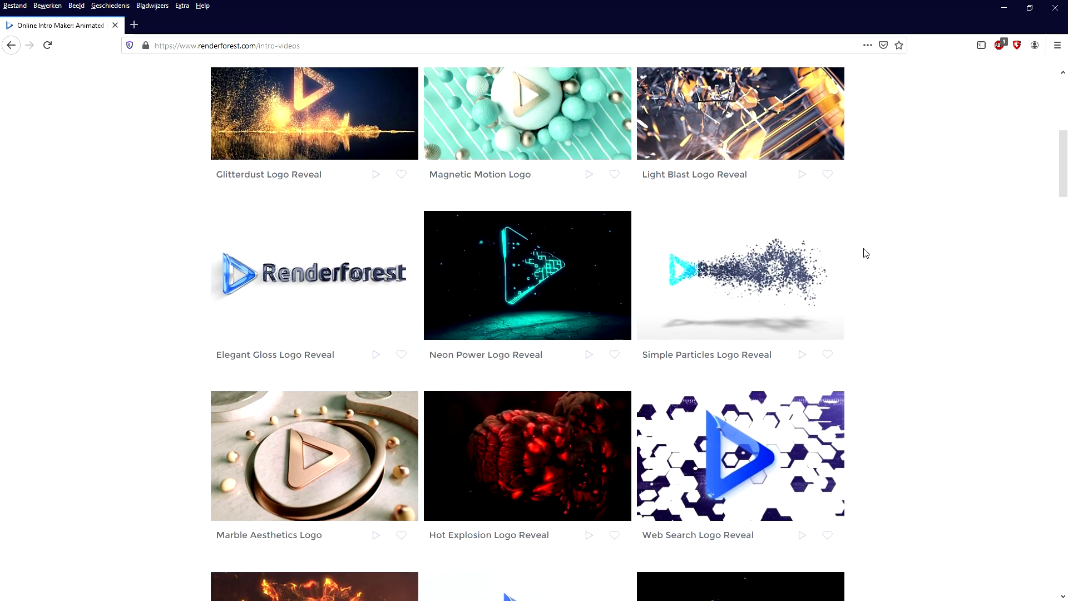
scroll(866, 253, down, 2)
scroll(867, 253, down, 1)
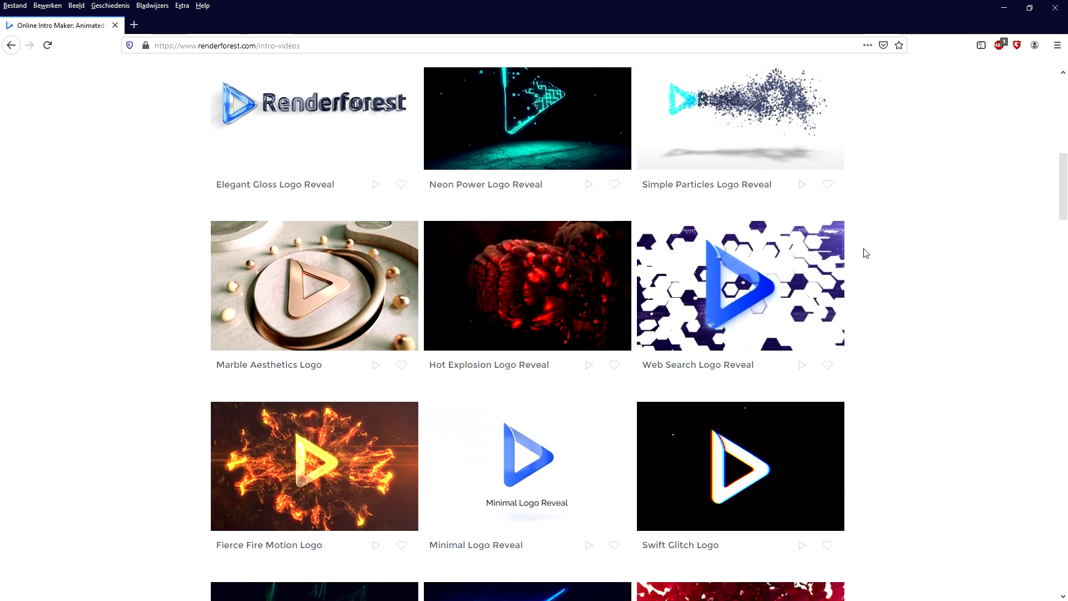
scroll(328, 443, down, 2)
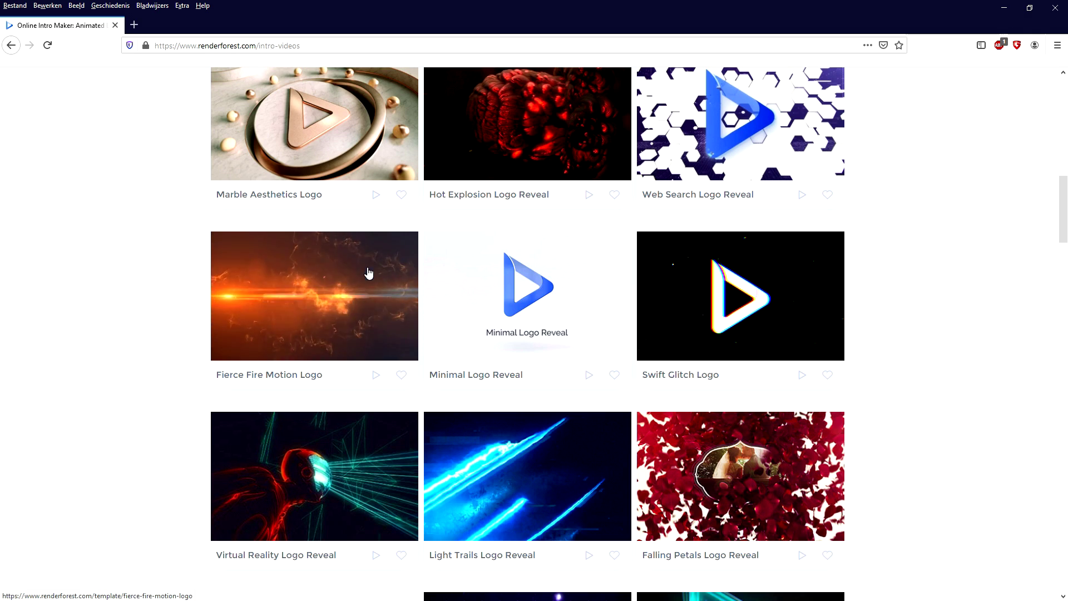
scroll(99, 332, down, 6)
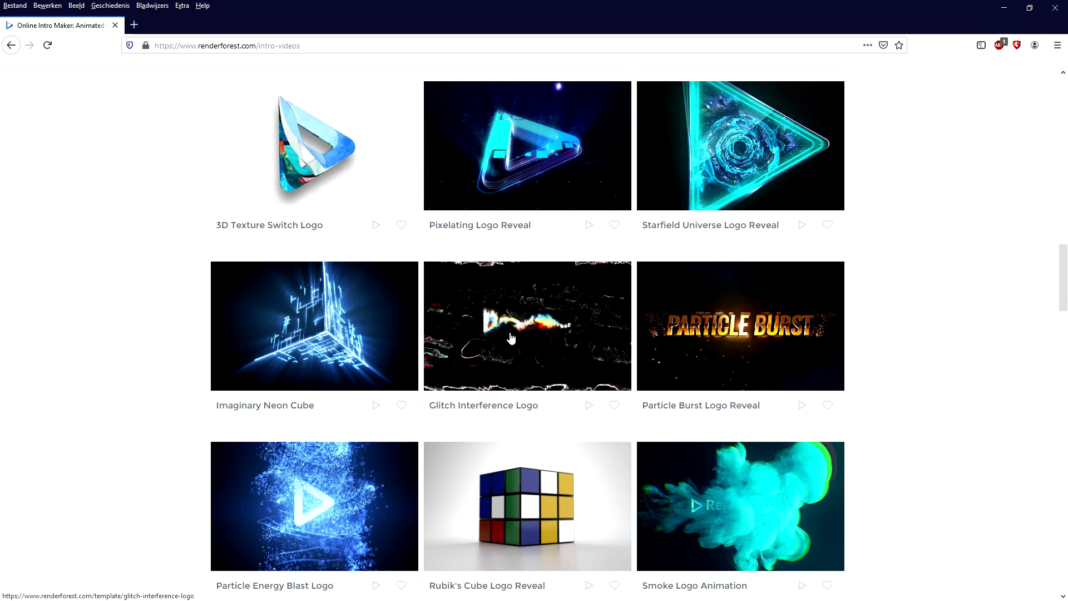
click(539, 341)
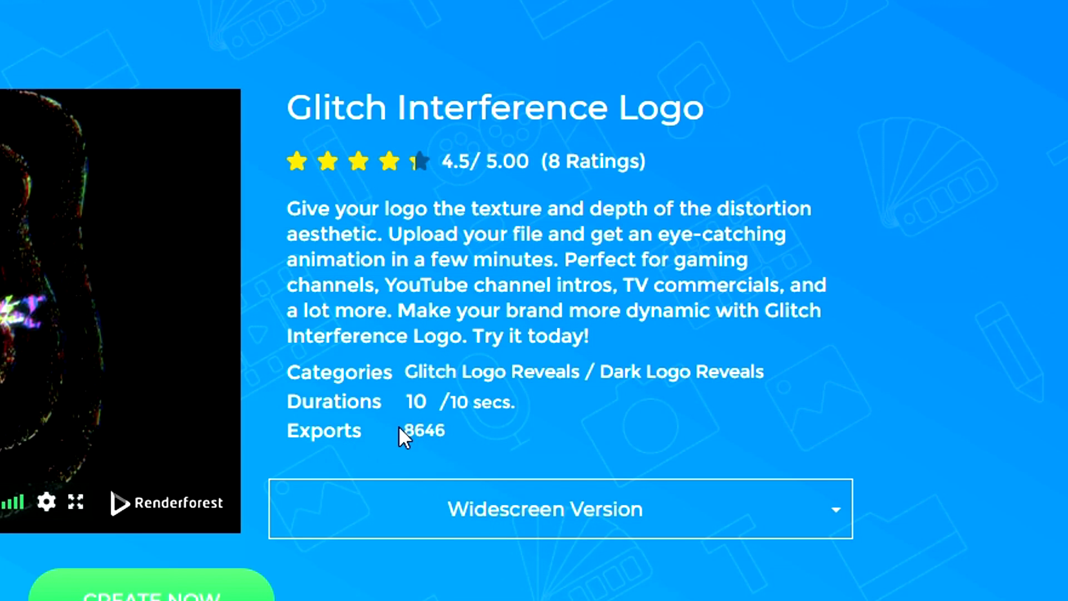
- Create a widescreen project from the Glitch Interference Logo template and skip the editor's introductory tour
drag(398, 426, 452, 431)
click(450, 432)
click(502, 517)
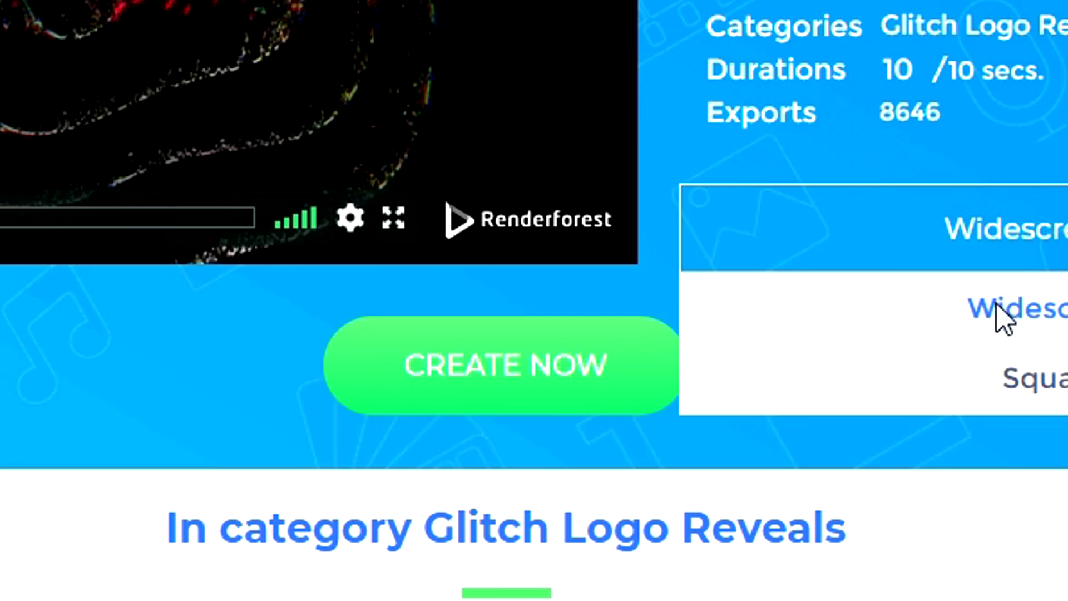
click(683, 426)
click(515, 371)
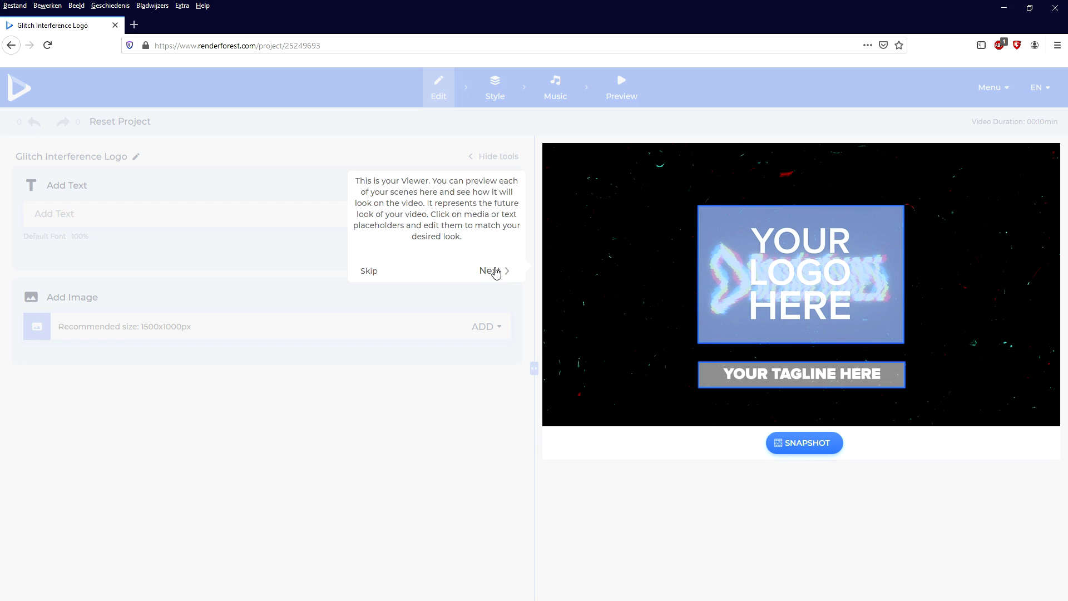
click(668, 412)
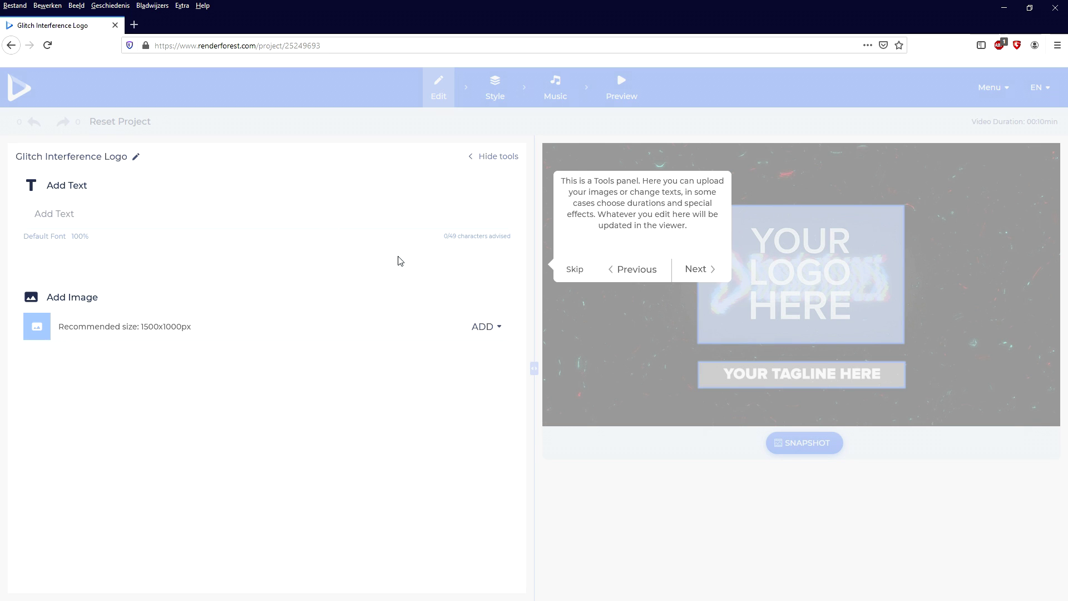
click(569, 273)
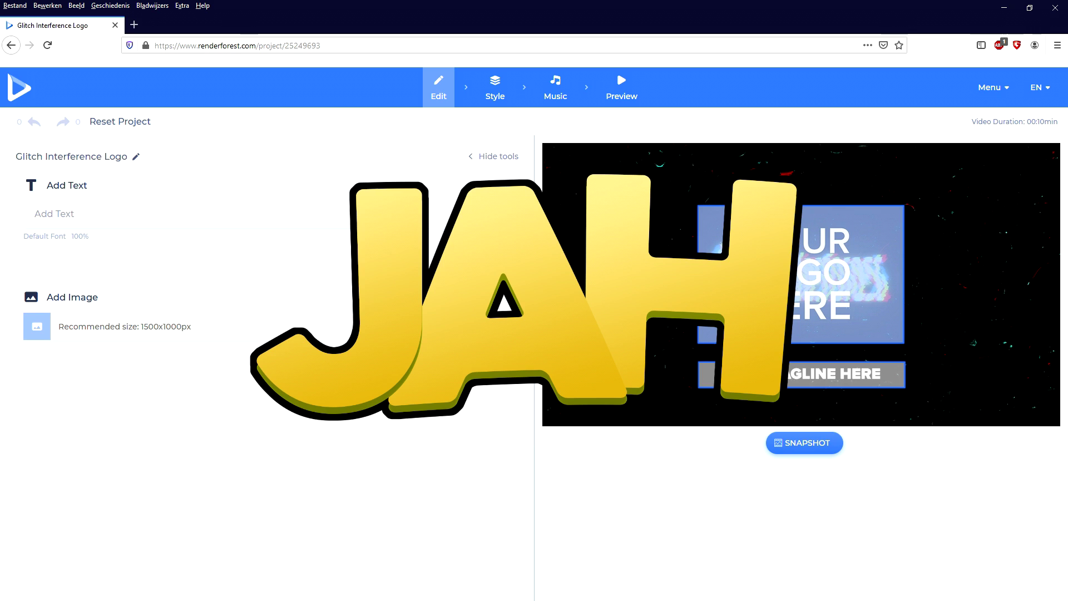
- Upload alexlogo.png from the computer into the logo placeholder
click(789, 251)
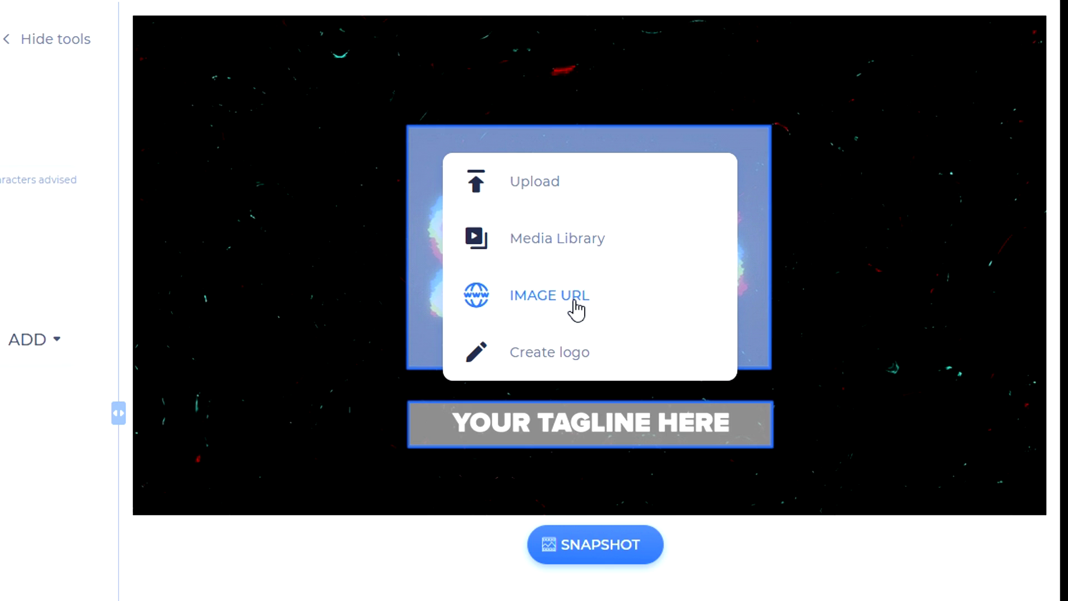
click(525, 195)
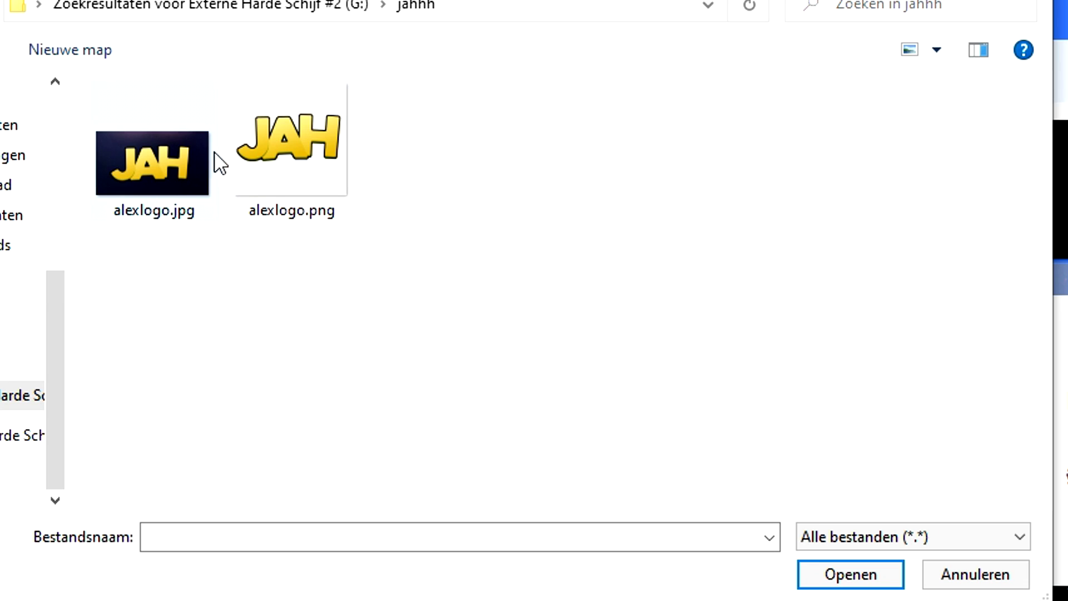
double_click(326, 161)
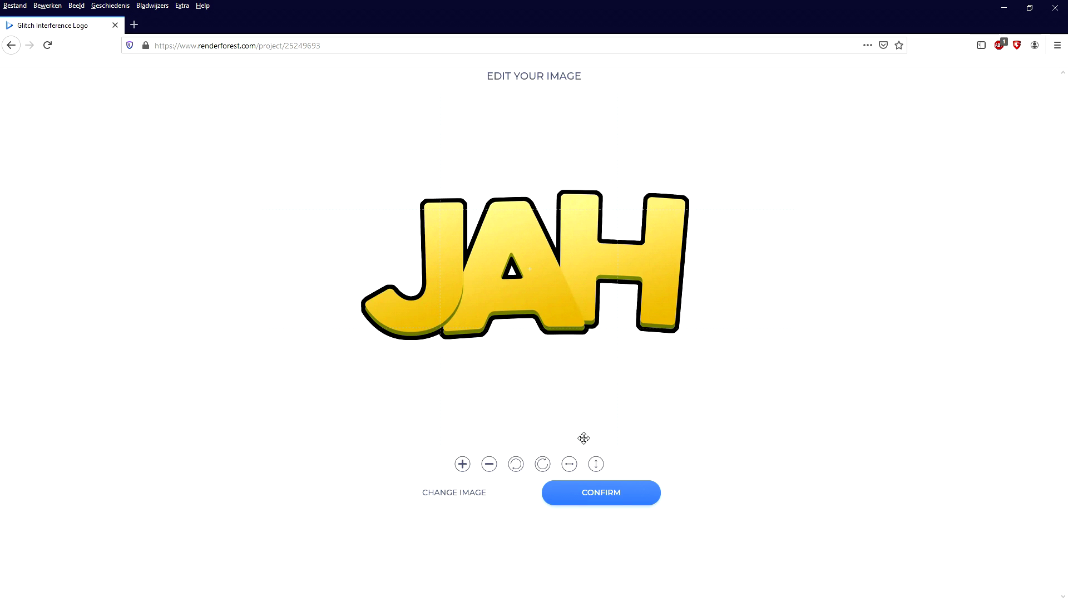
- Scale the uploaded logo down within its frame and confirm the image edit
click(489, 468)
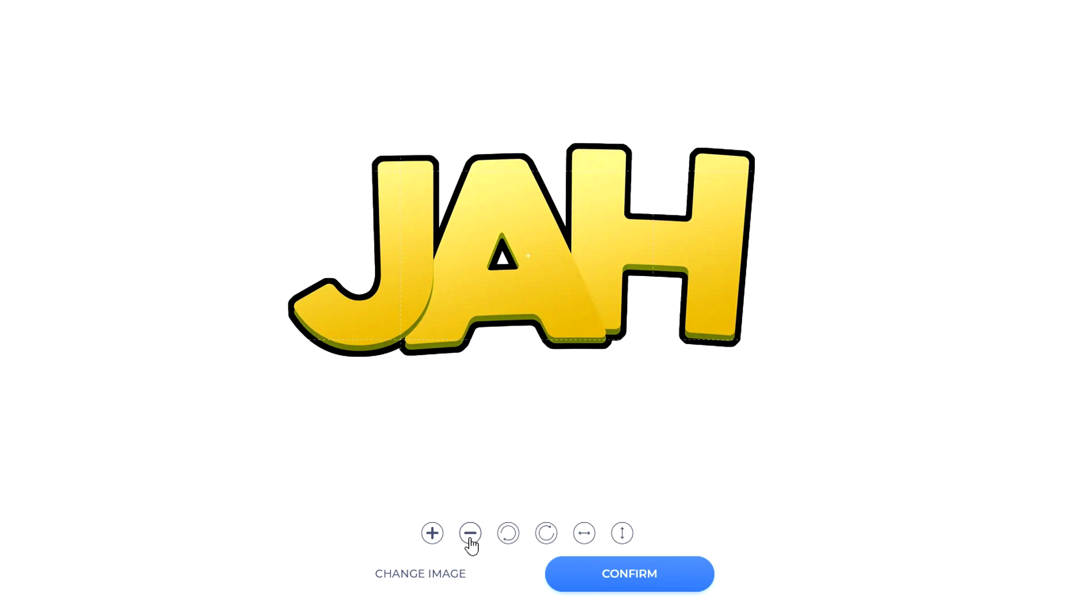
click(470, 538)
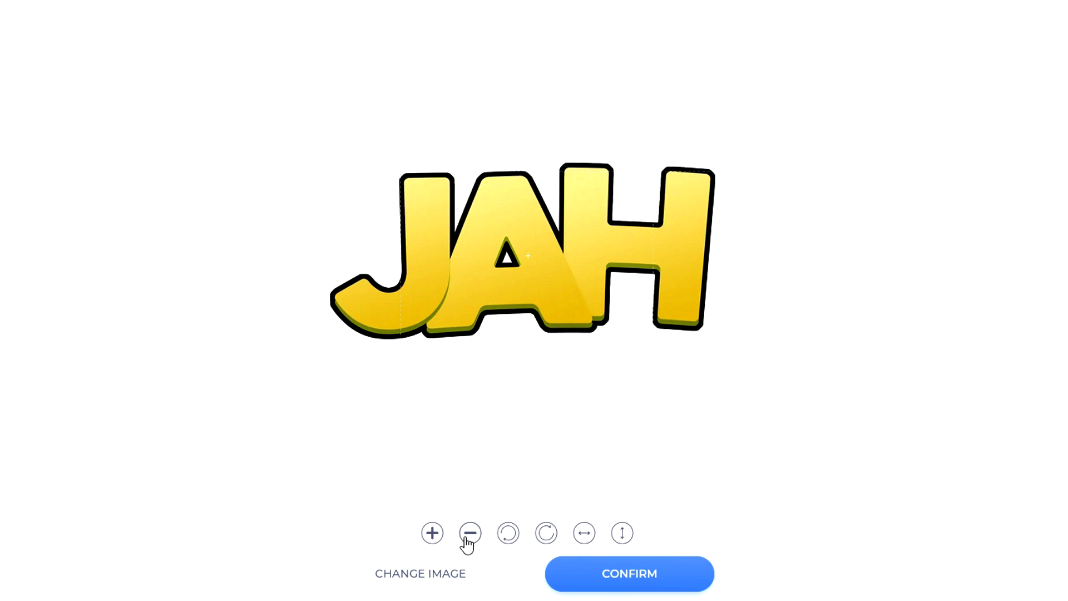
click(432, 542)
click(469, 542)
click(642, 584)
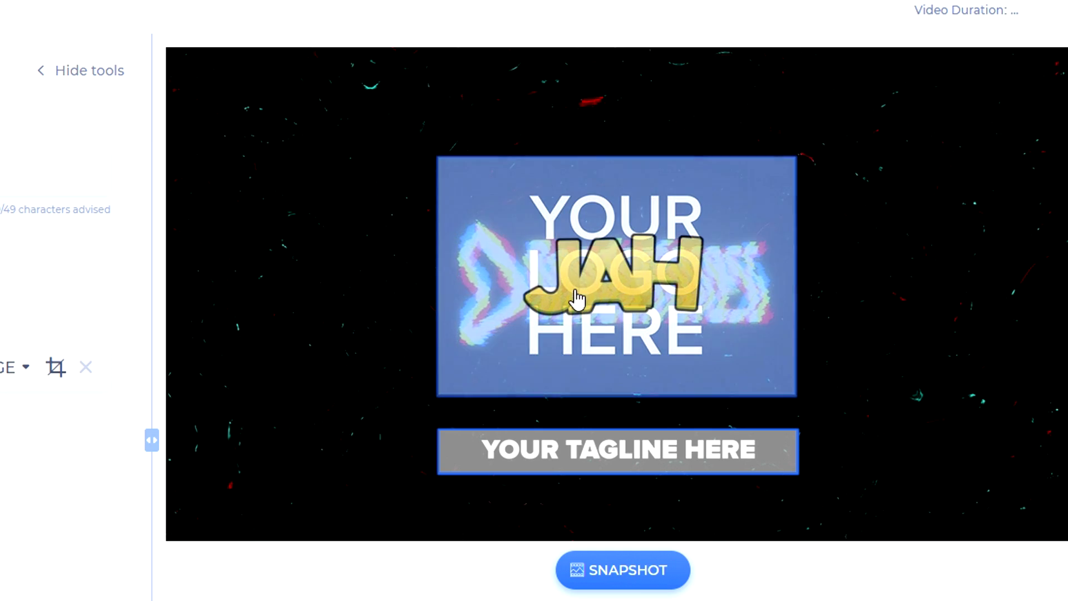
- Reopen the placed logo for cropping, enlarge it by two zoom increments and confirm
click(575, 288)
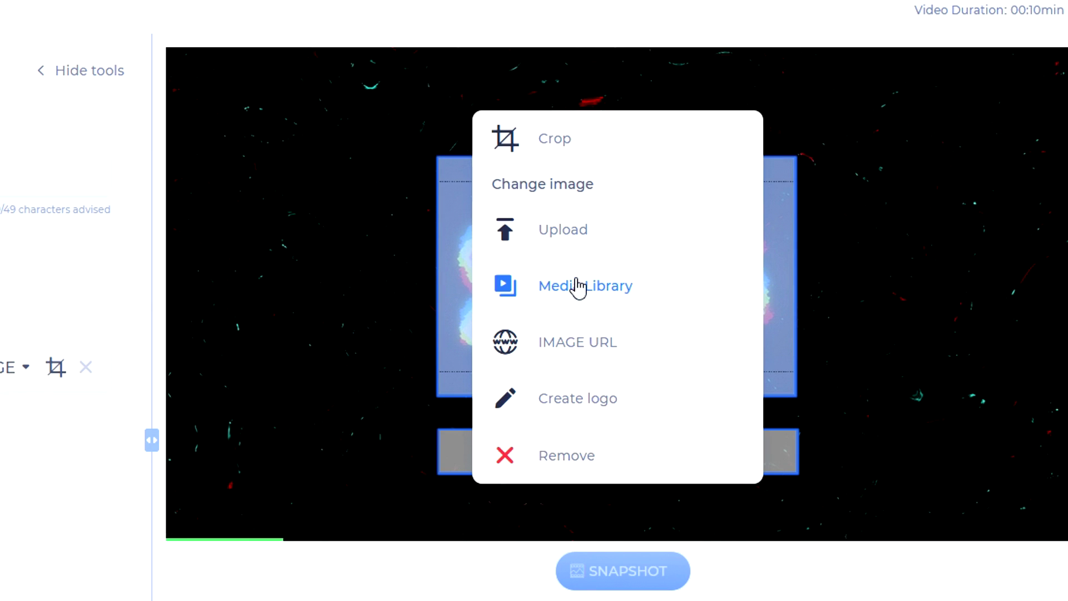
click(600, 148)
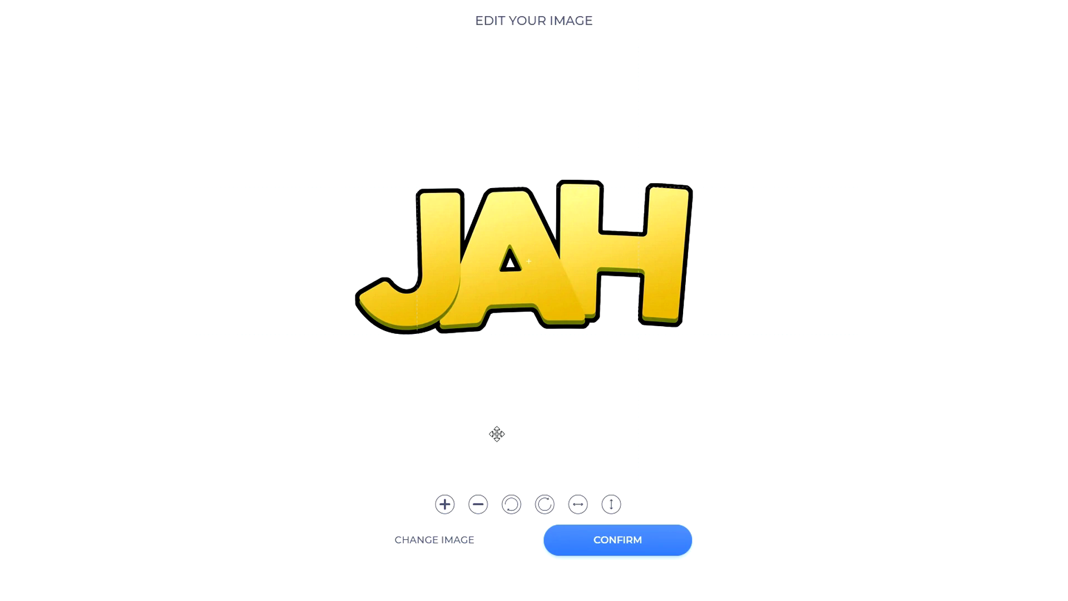
click(446, 506)
click(446, 506)
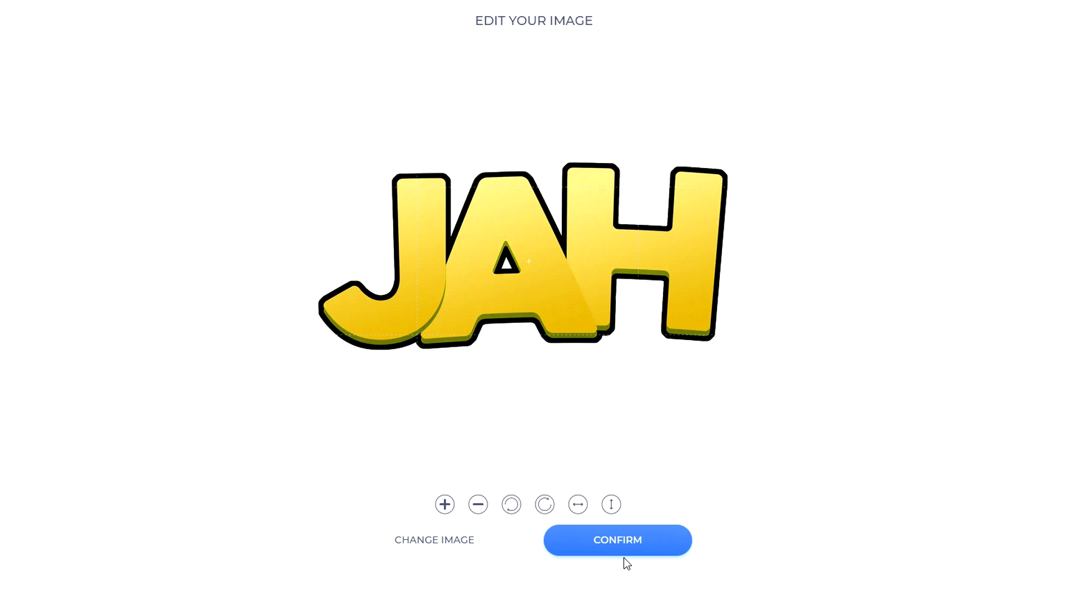
click(618, 540)
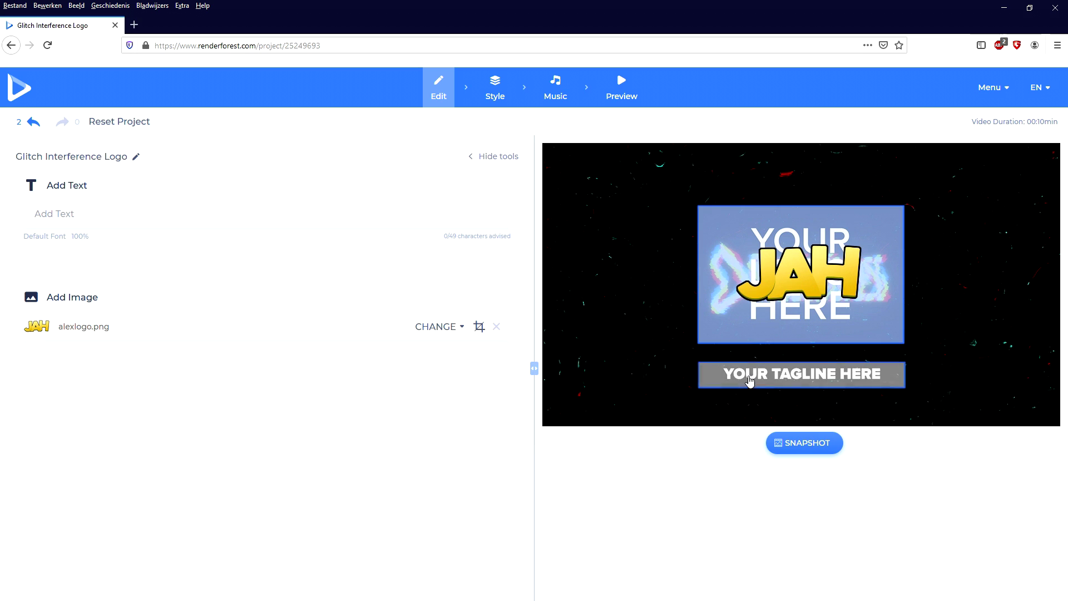
- Fill the tagline placeholder with the creator's channel name and save the text
click(802, 374)
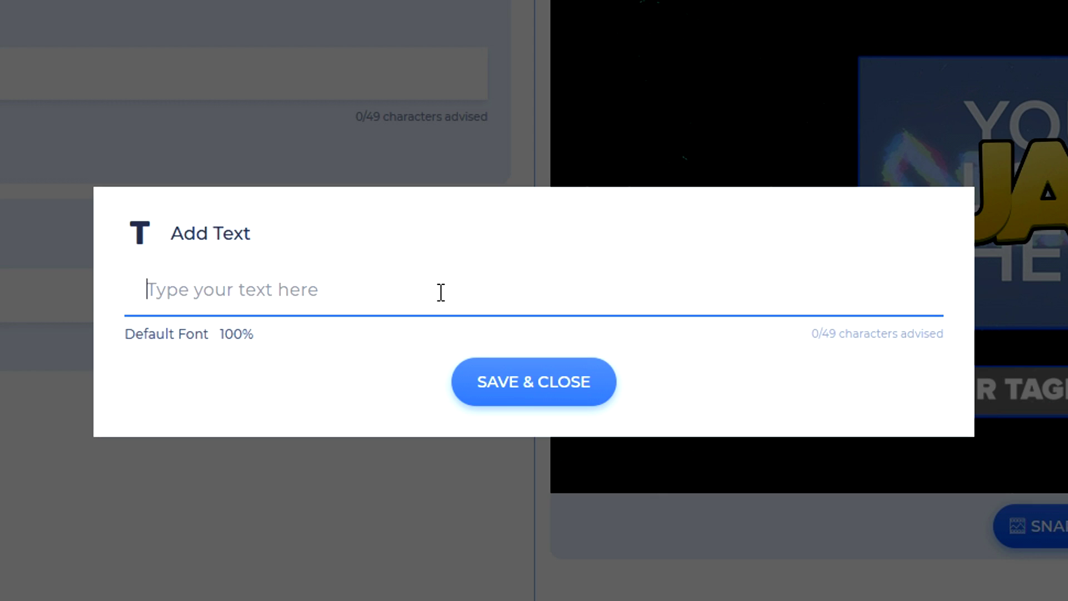
click(441, 292)
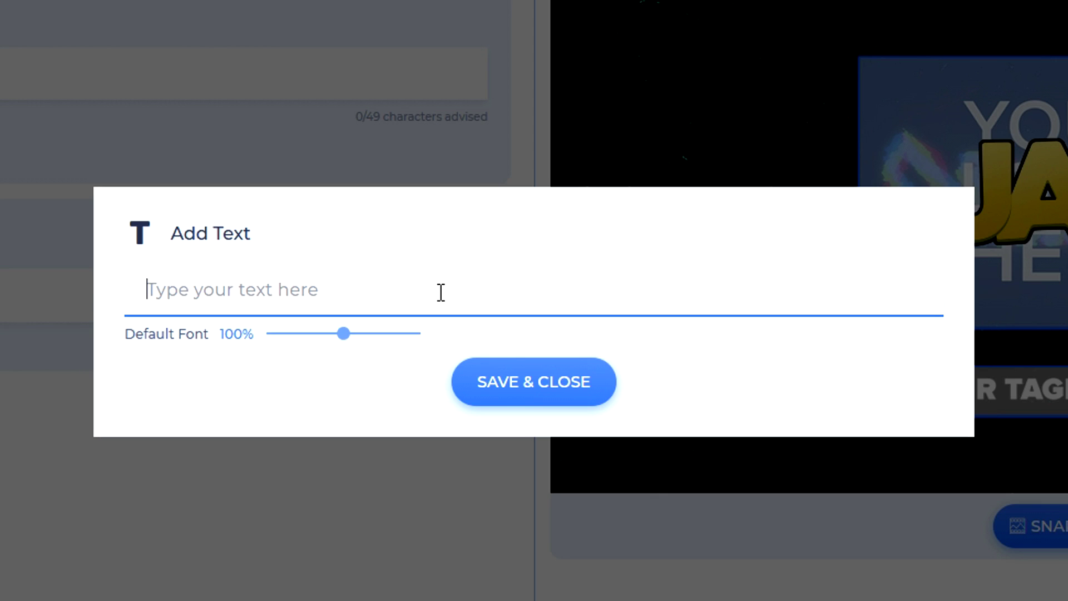
text(JustAlexHalford)
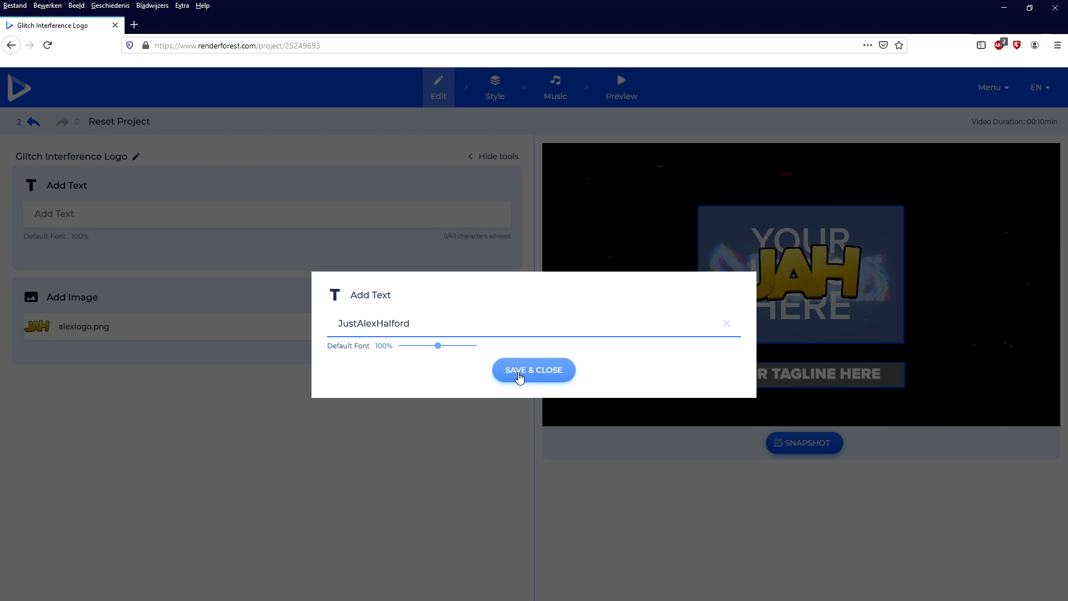
click(519, 377)
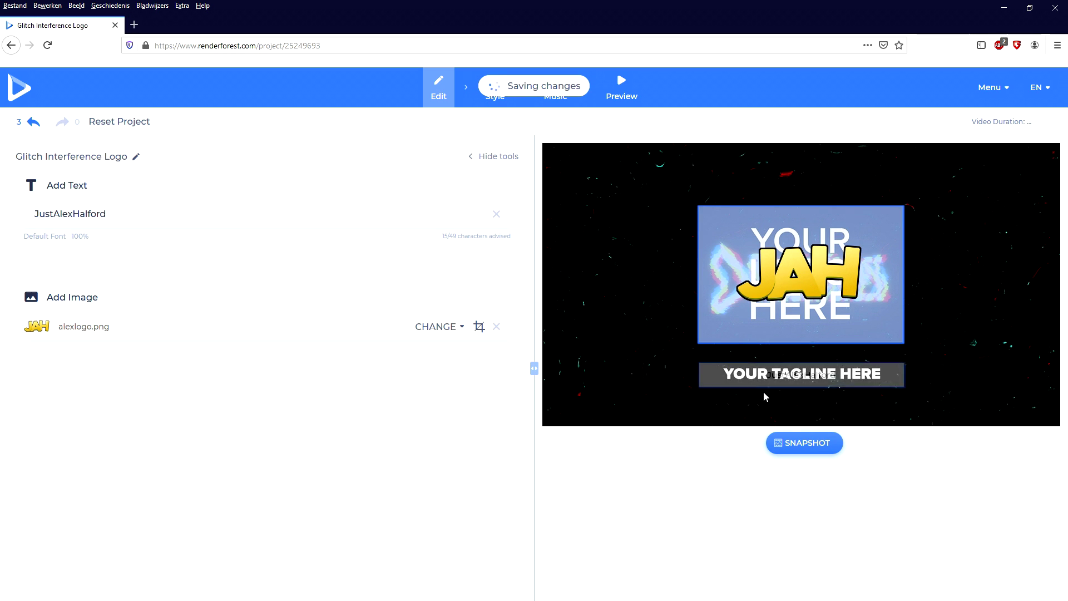
- Set the animation style to the third look, the blue logo on a black background
click(493, 95)
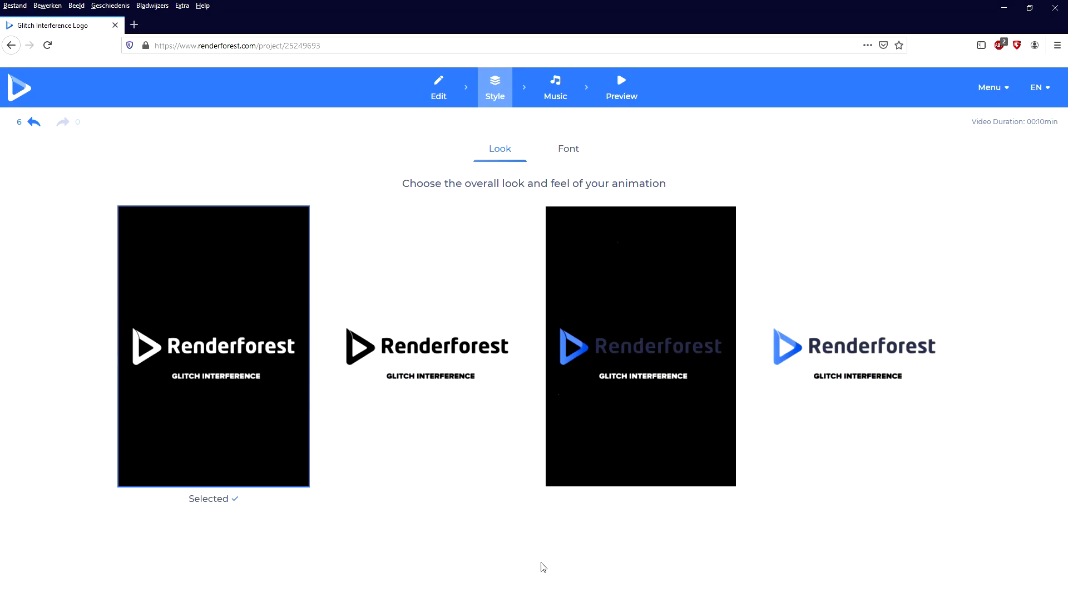
click(613, 365)
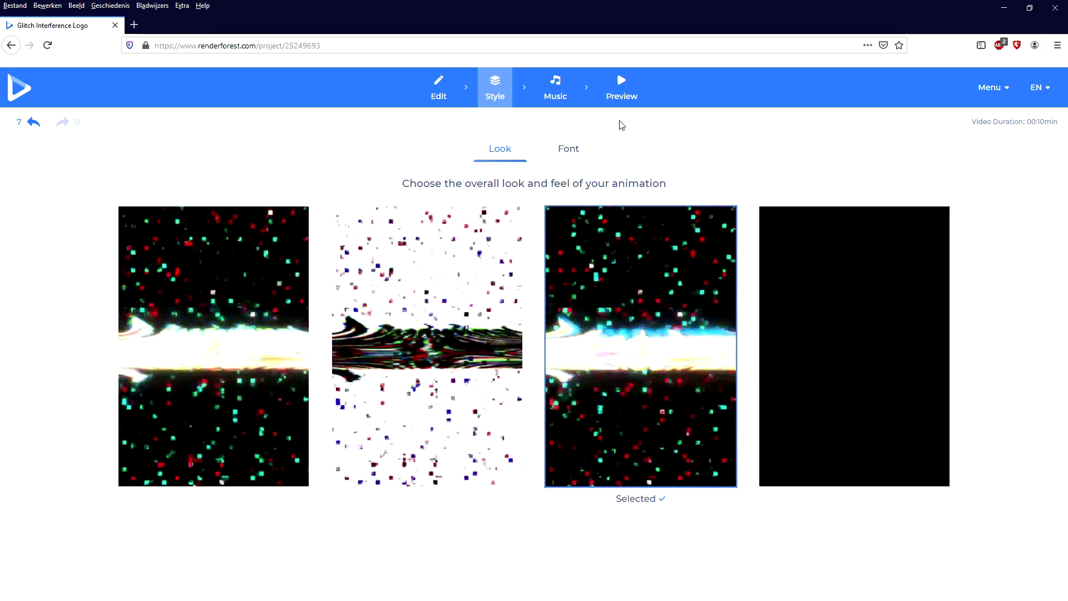
- Look through the tracks offered in the project's music library
click(553, 99)
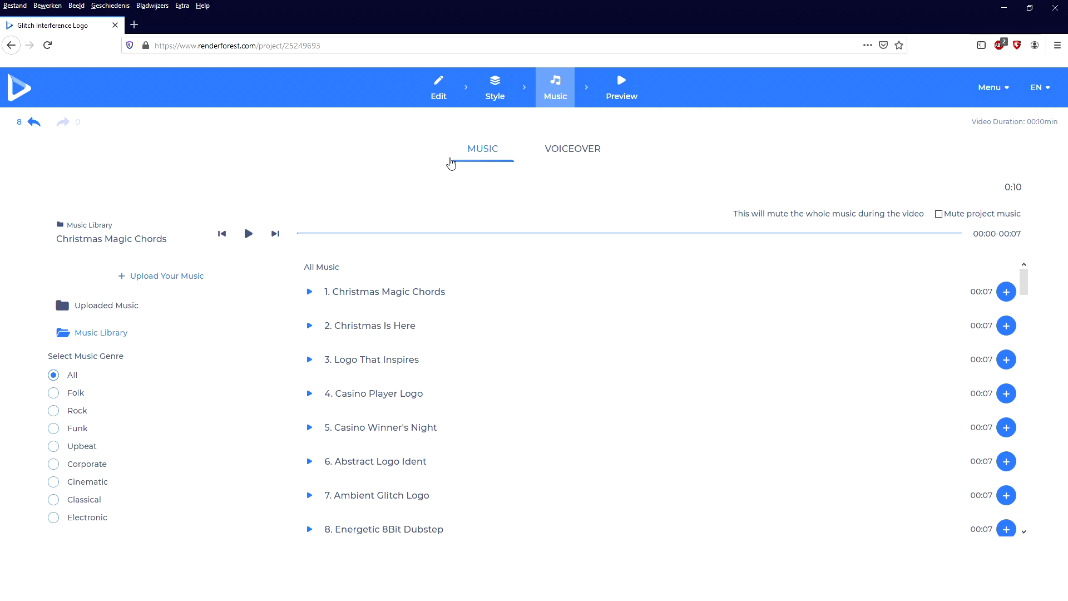
scroll(428, 357, down, 3)
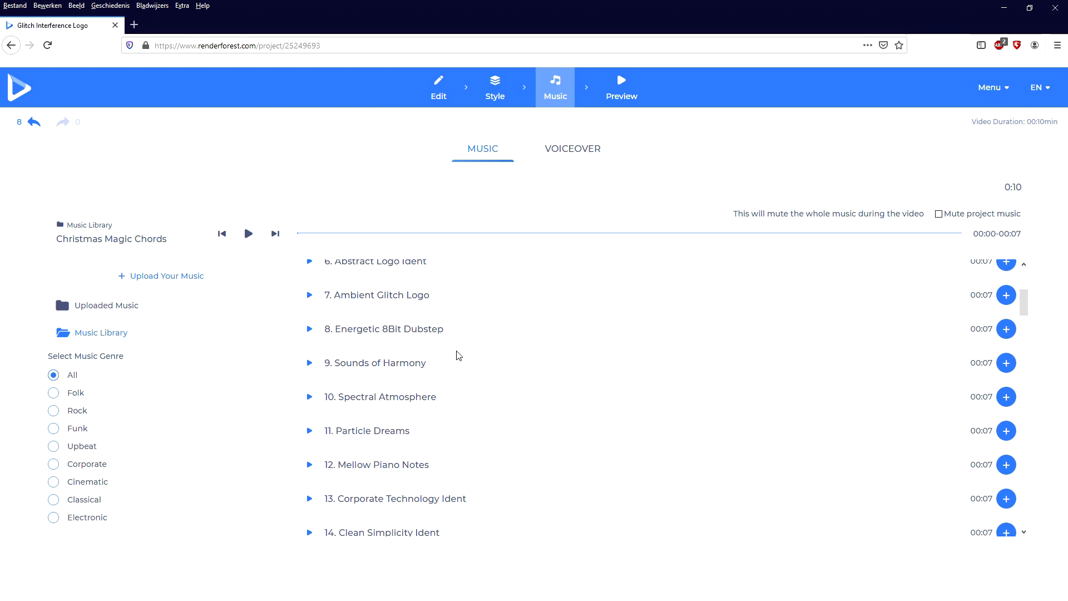
scroll(459, 355, up, 4)
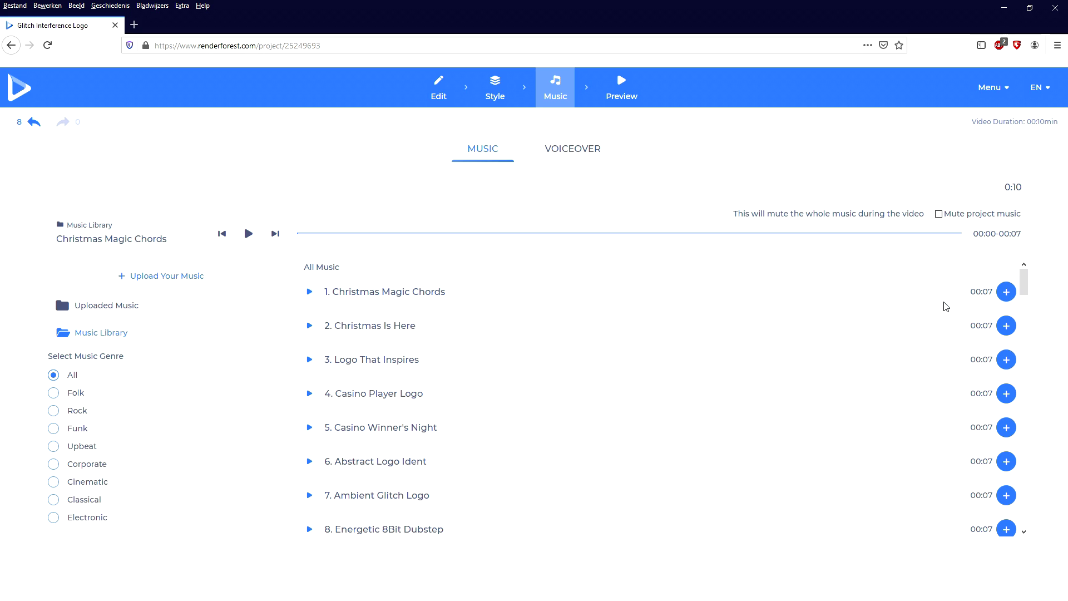
scroll(988, 295, down, 15)
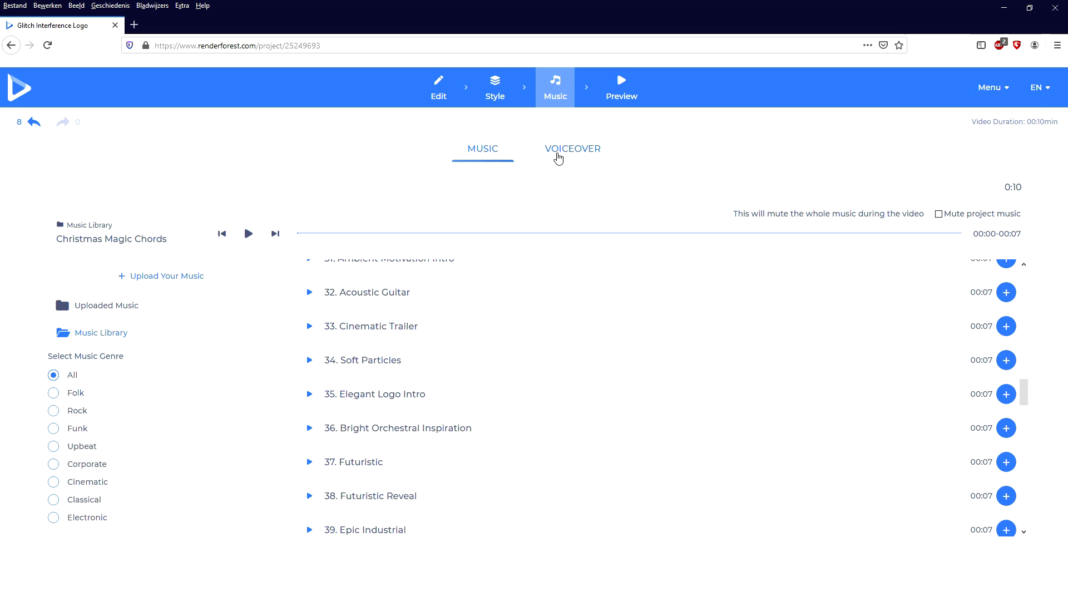
- Check the project's voiceover section and generate a free preview of the Glitch Interference Logo video
click(557, 156)
click(486, 152)
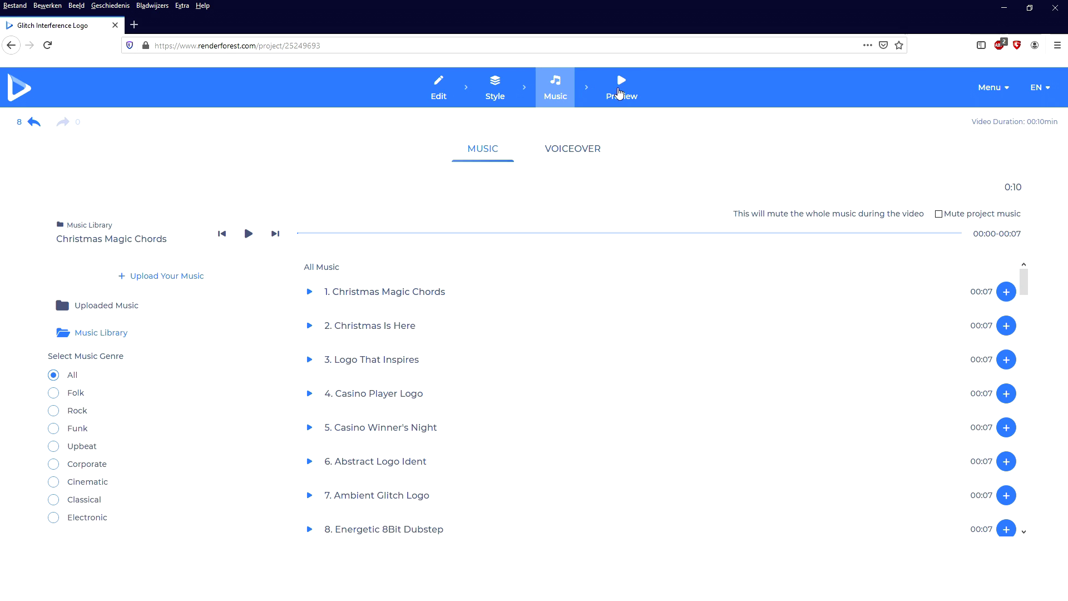
click(620, 90)
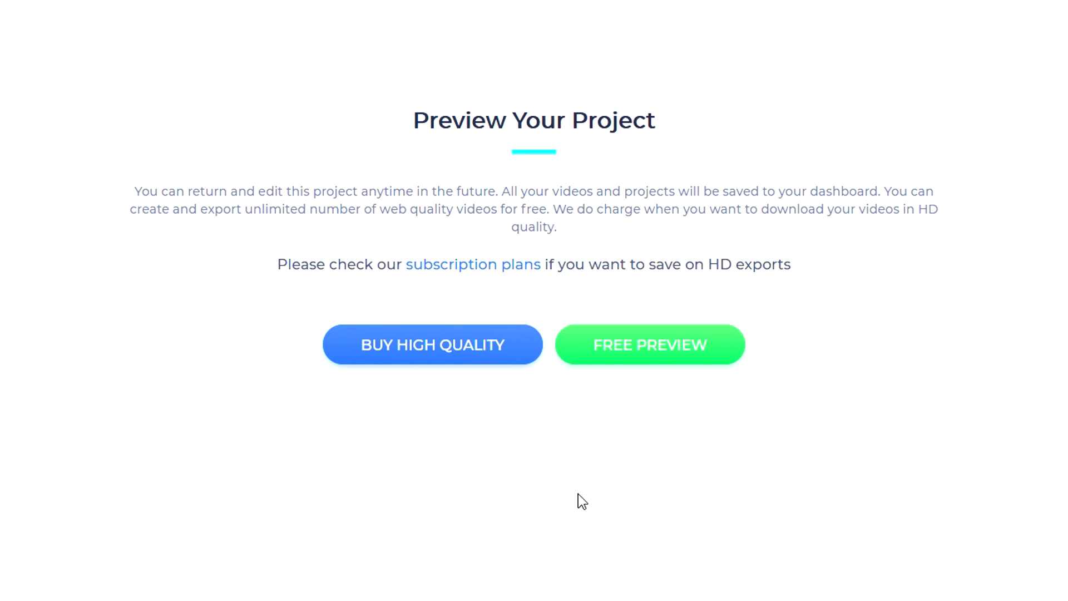
click(627, 361)
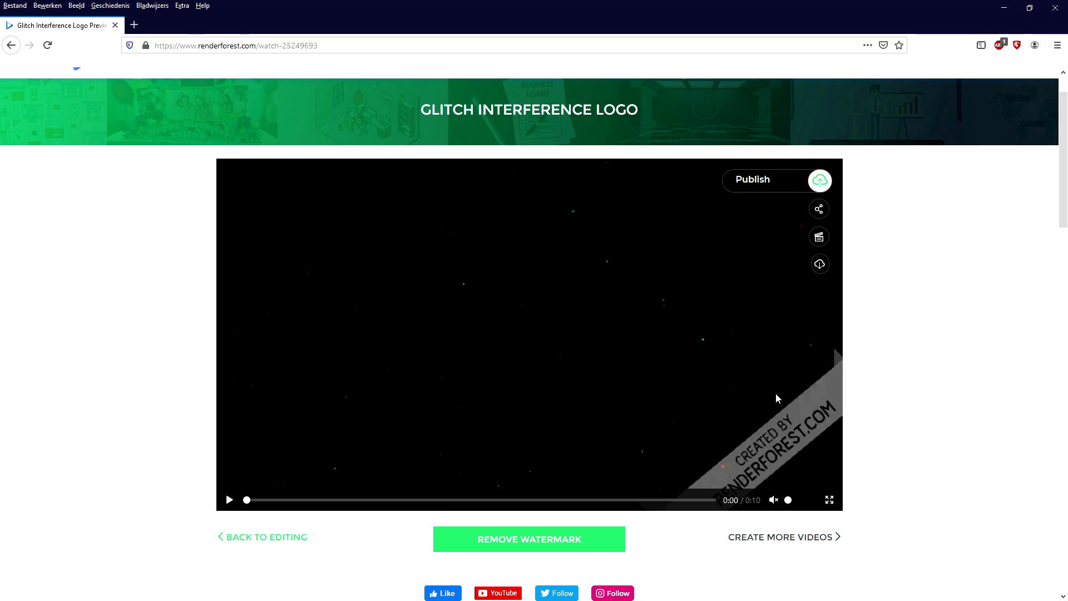
- Turn up the sound of the rendered preview and watch the intro through to its end
click(793, 500)
click(230, 500)
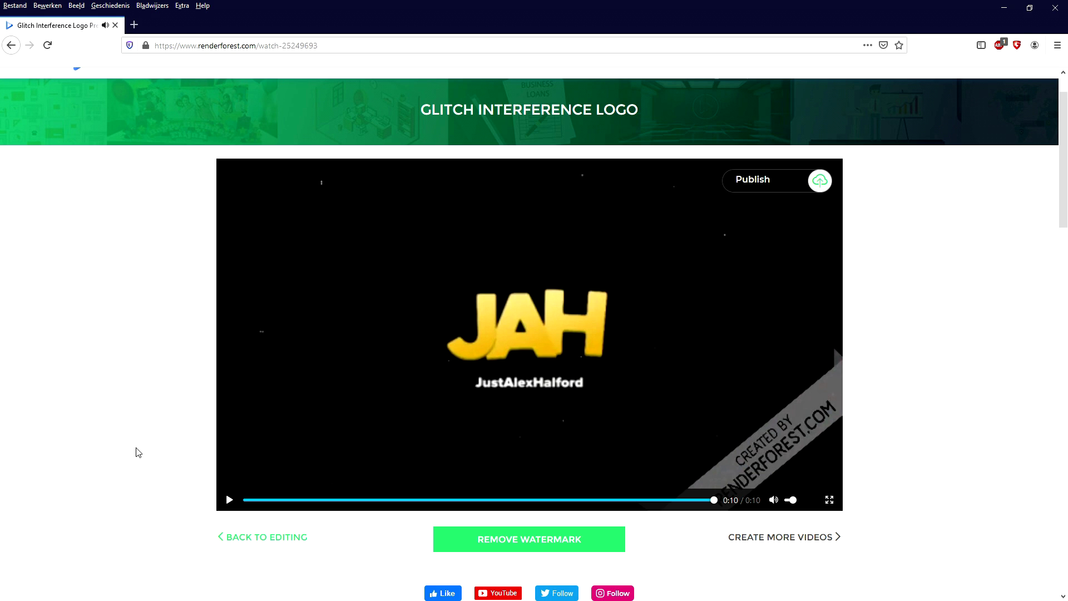
drag(303, 500, 710, 504)
- Request the version without the watermark and save the rendered video output_HD1080.mp4 to the computer
click(527, 543)
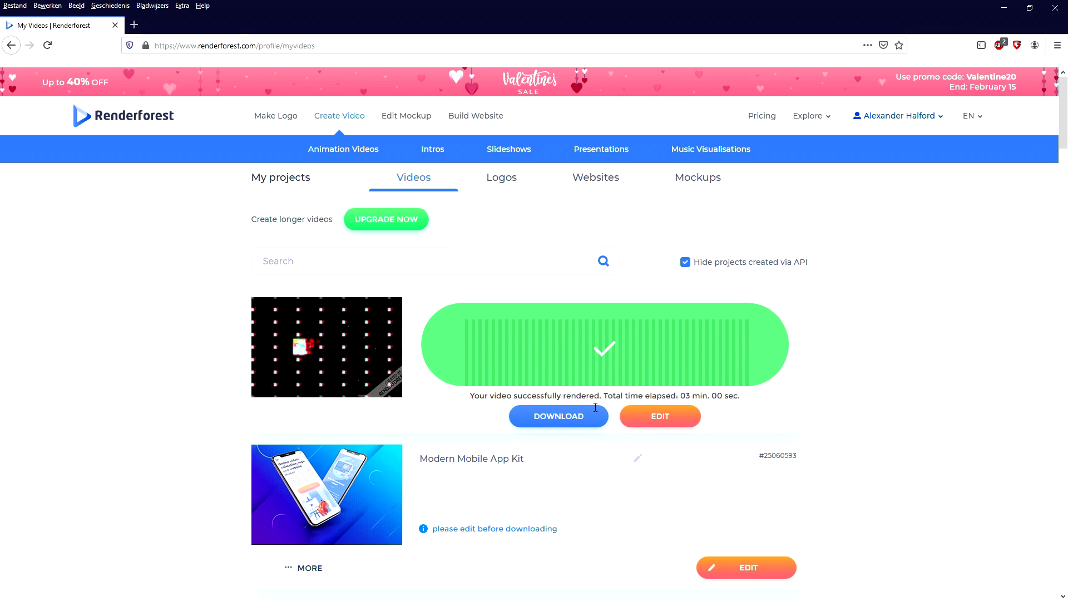
click(556, 417)
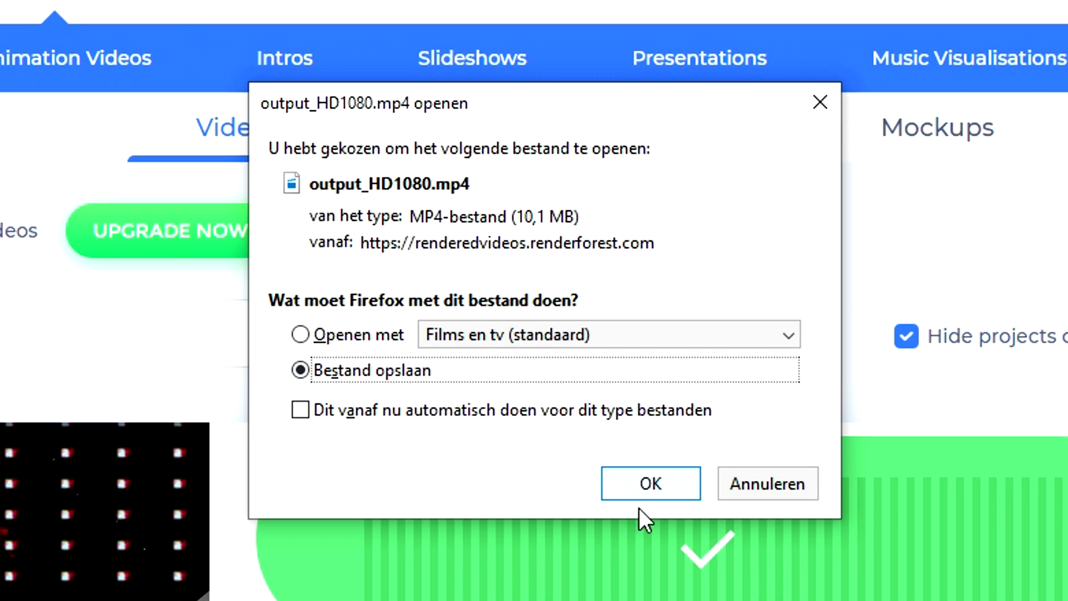
click(670, 489)
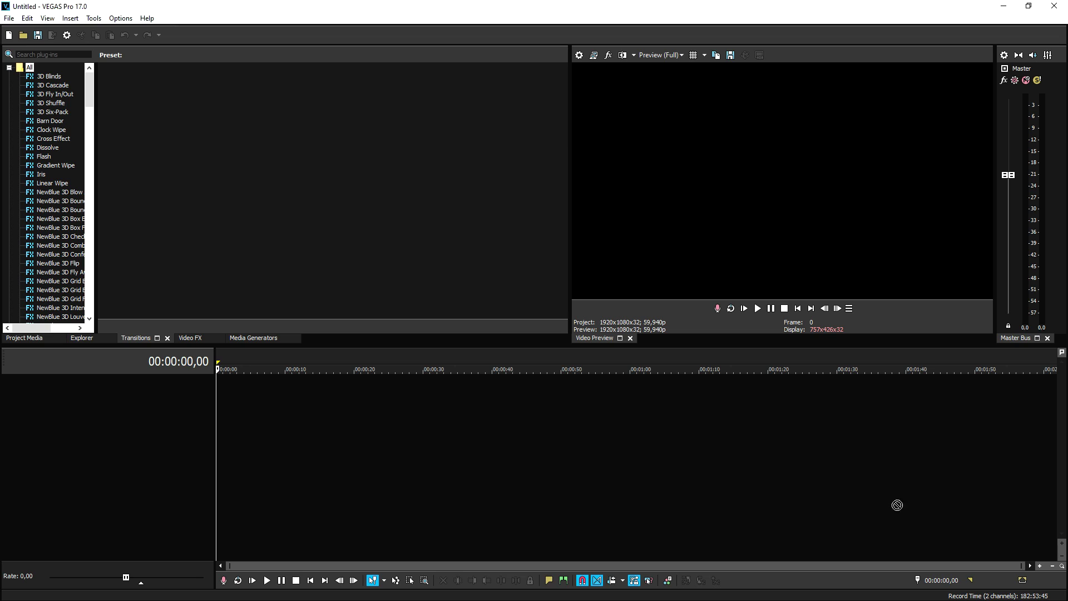
- In VEGAS Pro, place the downloaded output_HD1080 clip at the start of the timeline and move the playhead to 00:00:00,19
drag(376, 437, 223, 402)
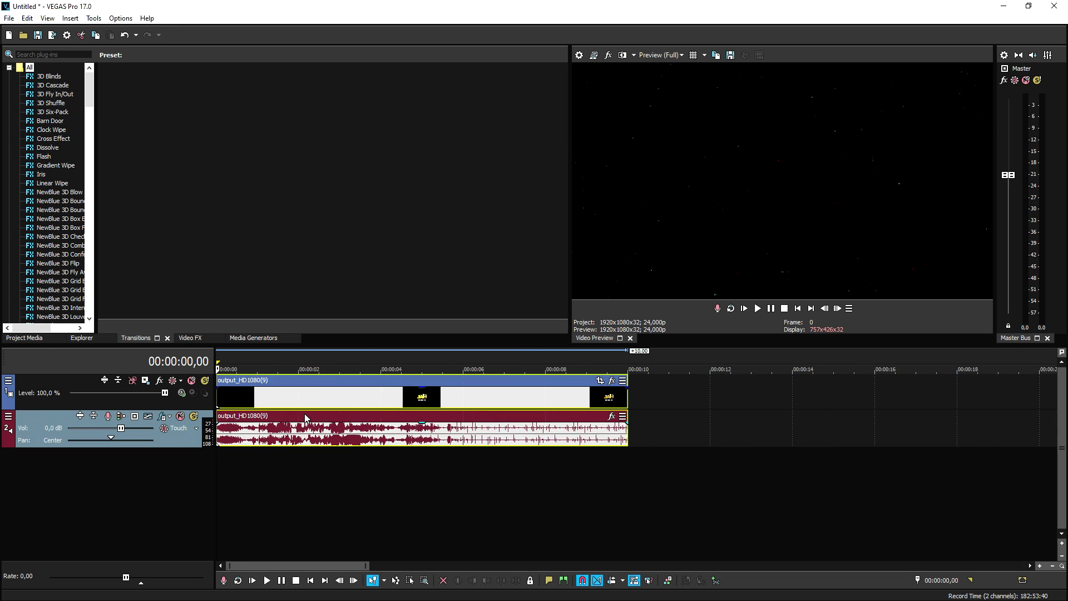
click(313, 433)
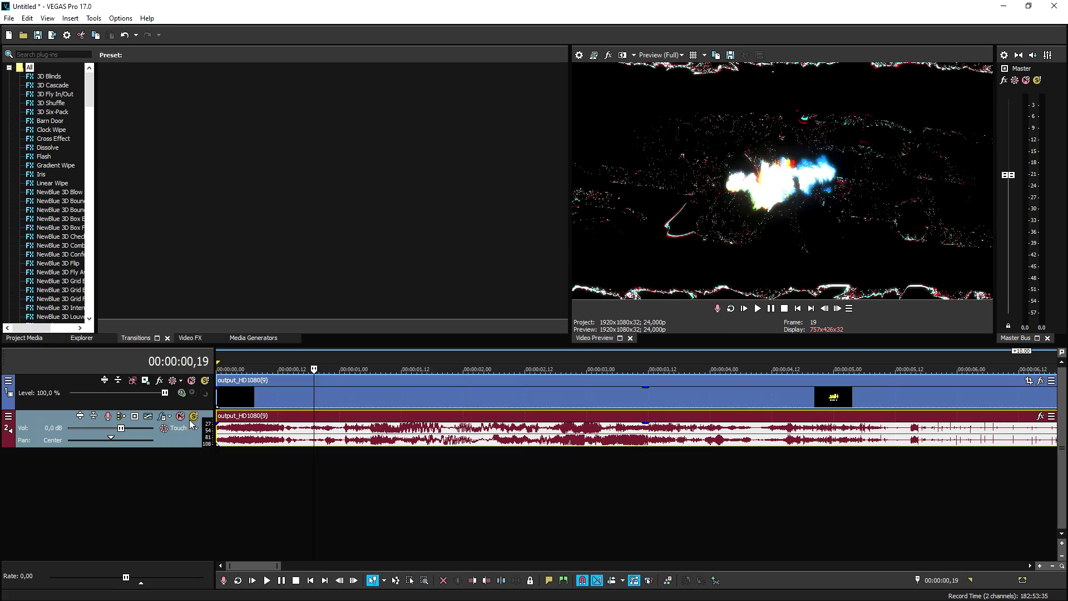
drag(312, 423, 312, 434)
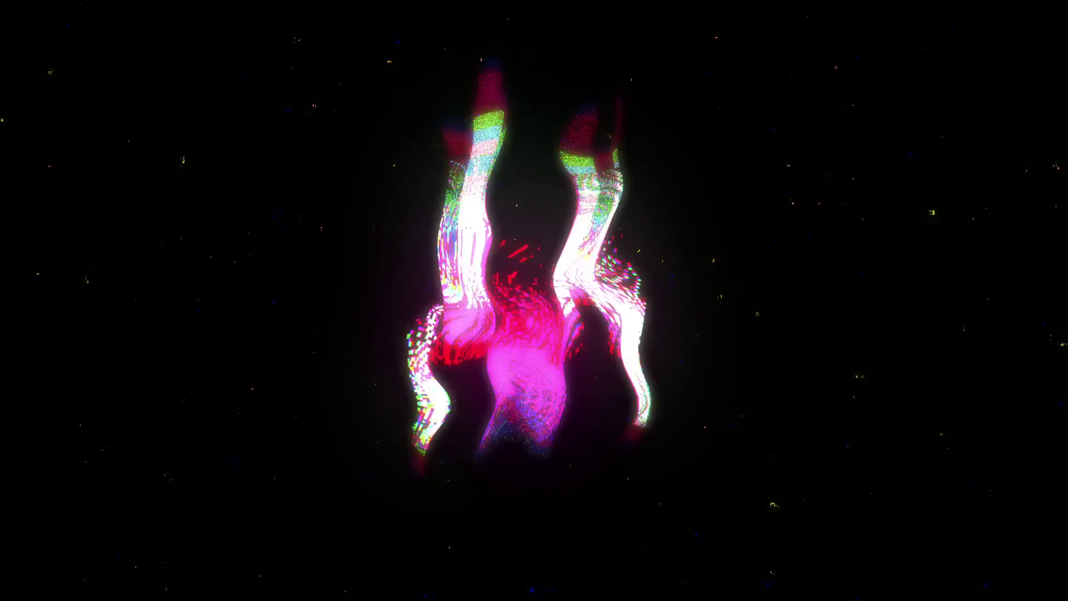